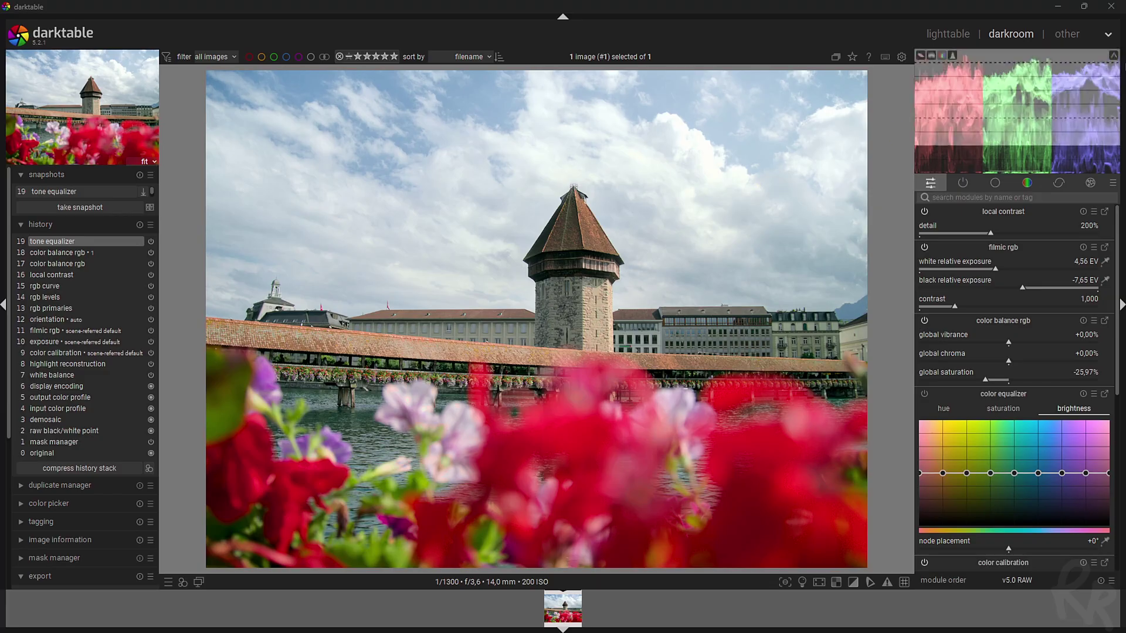
Browse the keyboard shortcut assignments on the preferences shortcuts page.
left_click(903, 56)
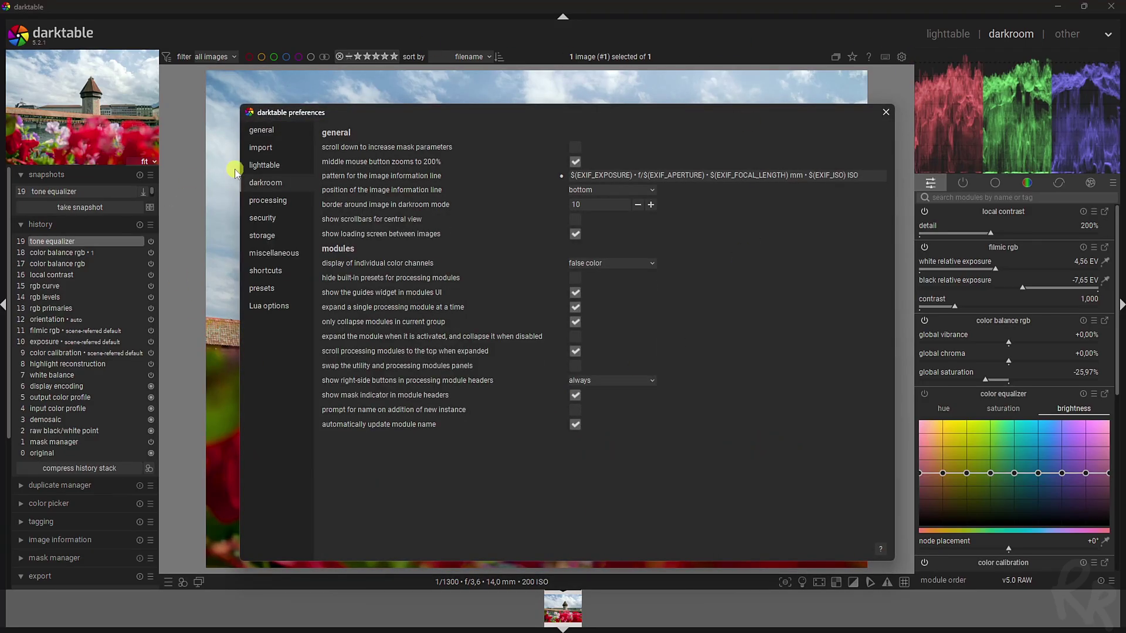
left_click(264, 273)
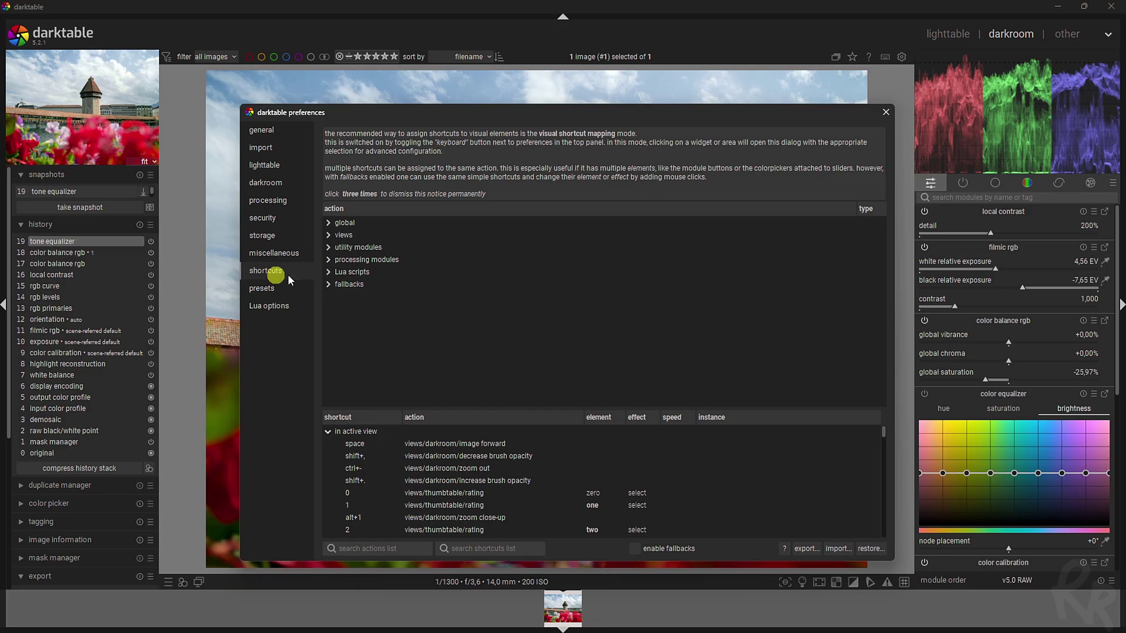
scroll(431, 485, "down", 10)
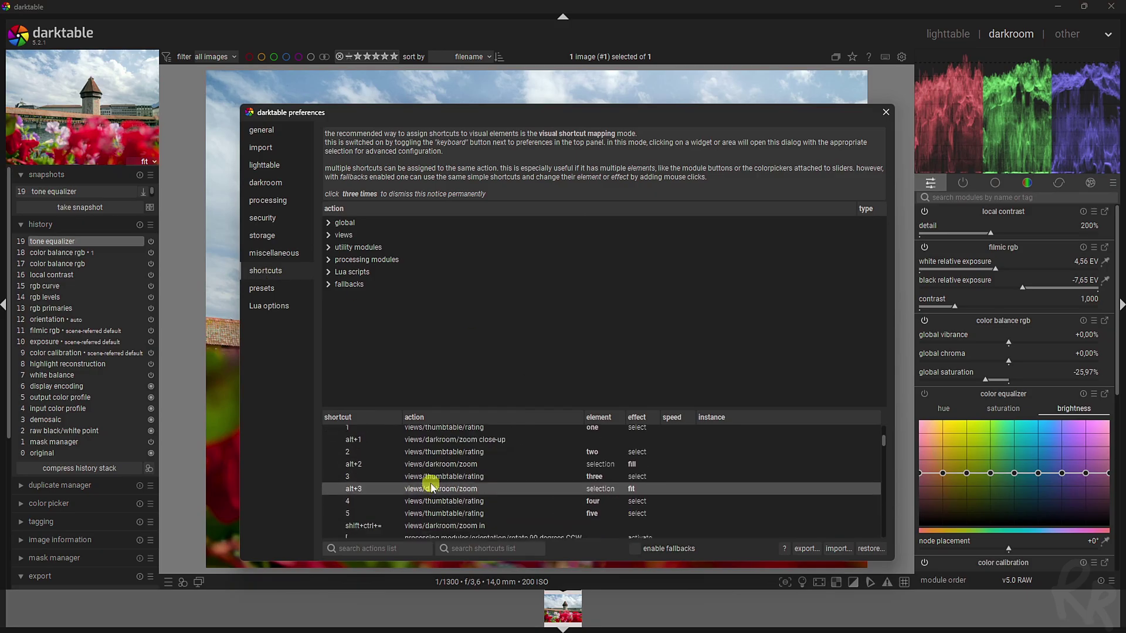
scroll(376, 458, "down", 10)
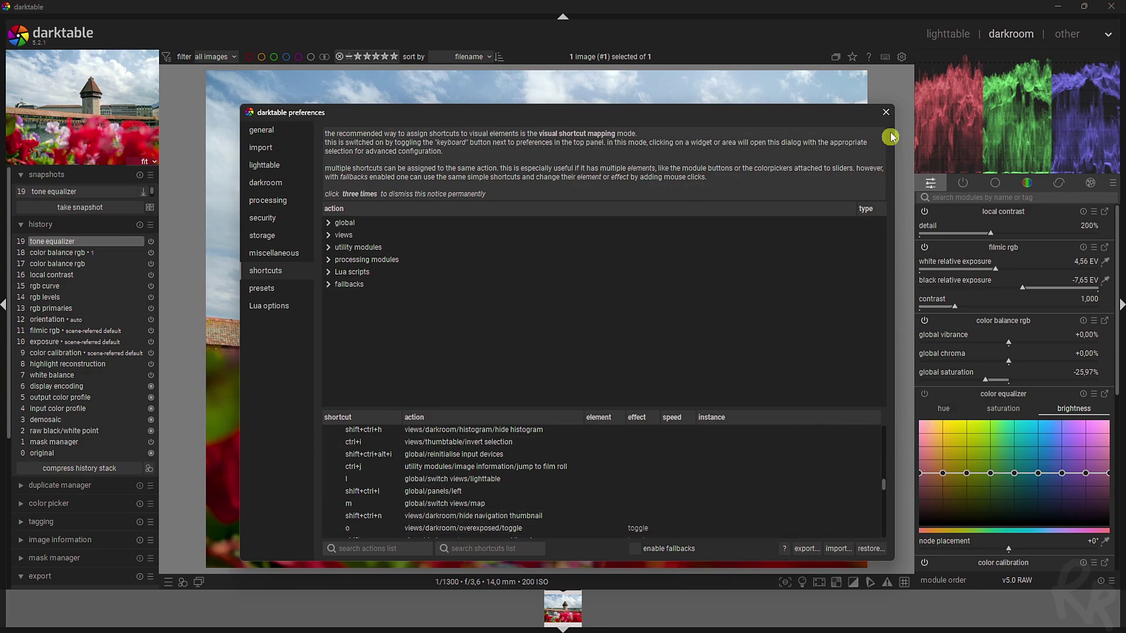
left_click(886, 113)
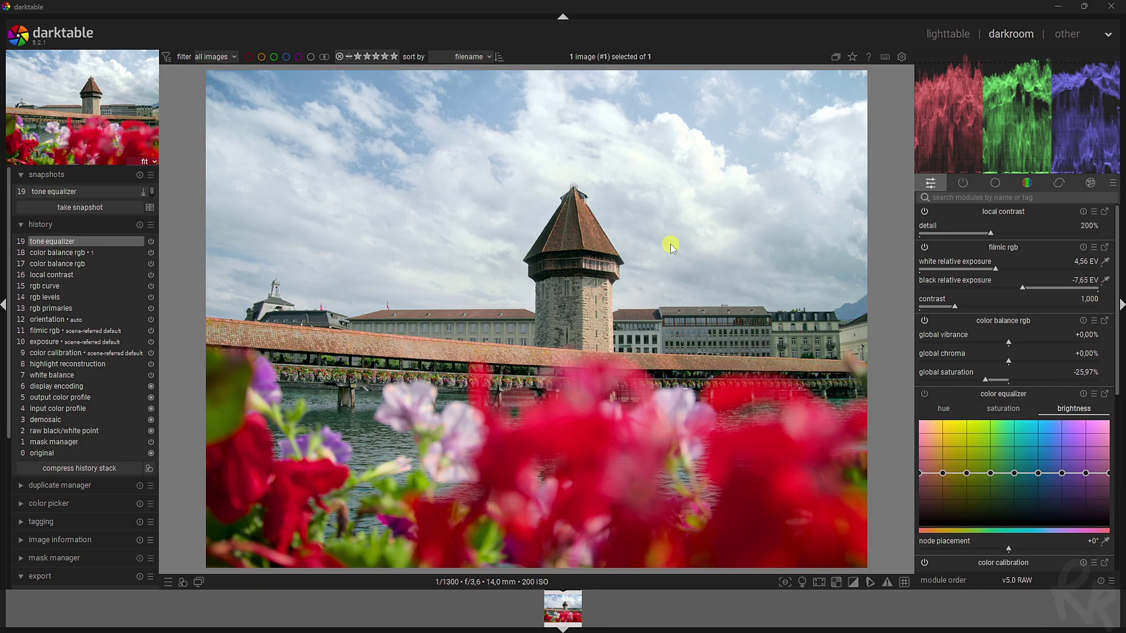
left_click(932, 183)
left_click(931, 183)
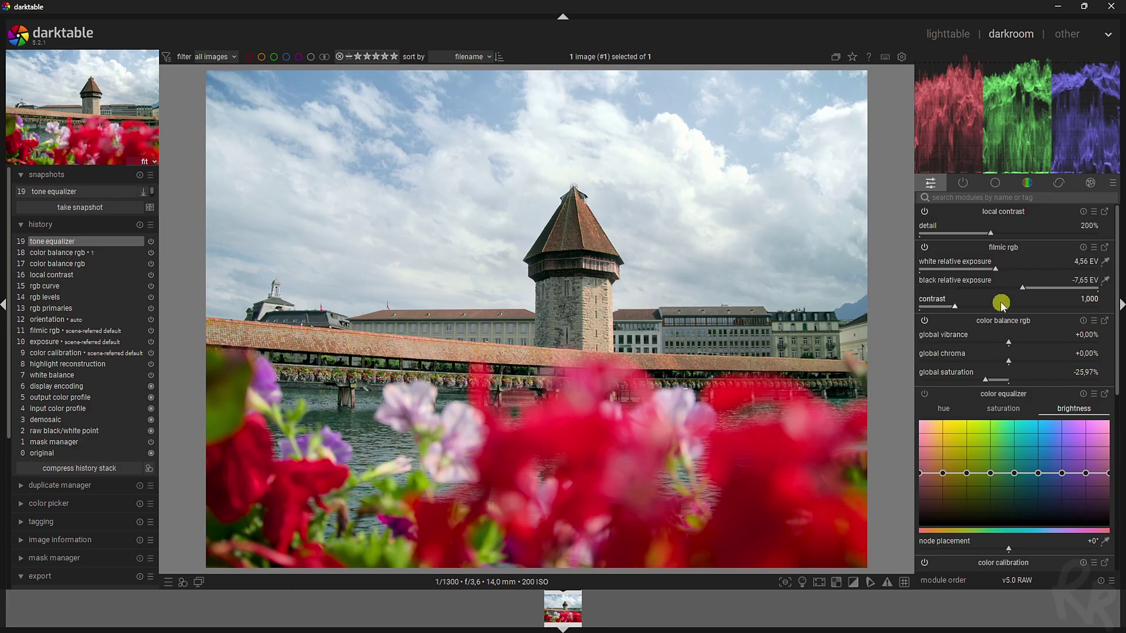
left_click_drag(1118, 297, 1113, 234)
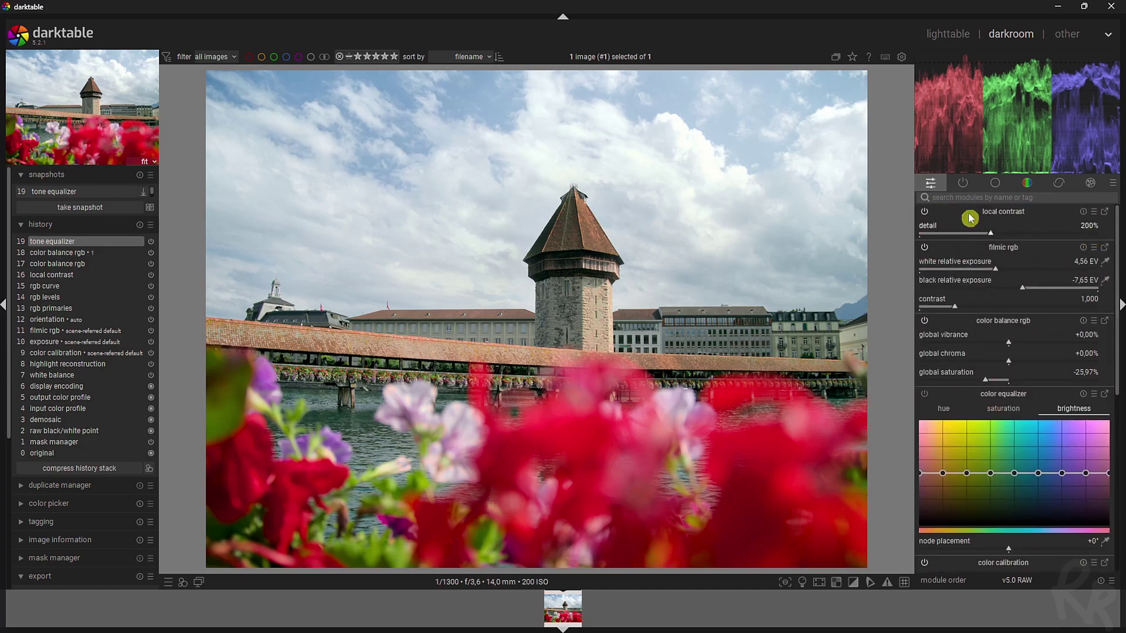
right_click(928, 184)
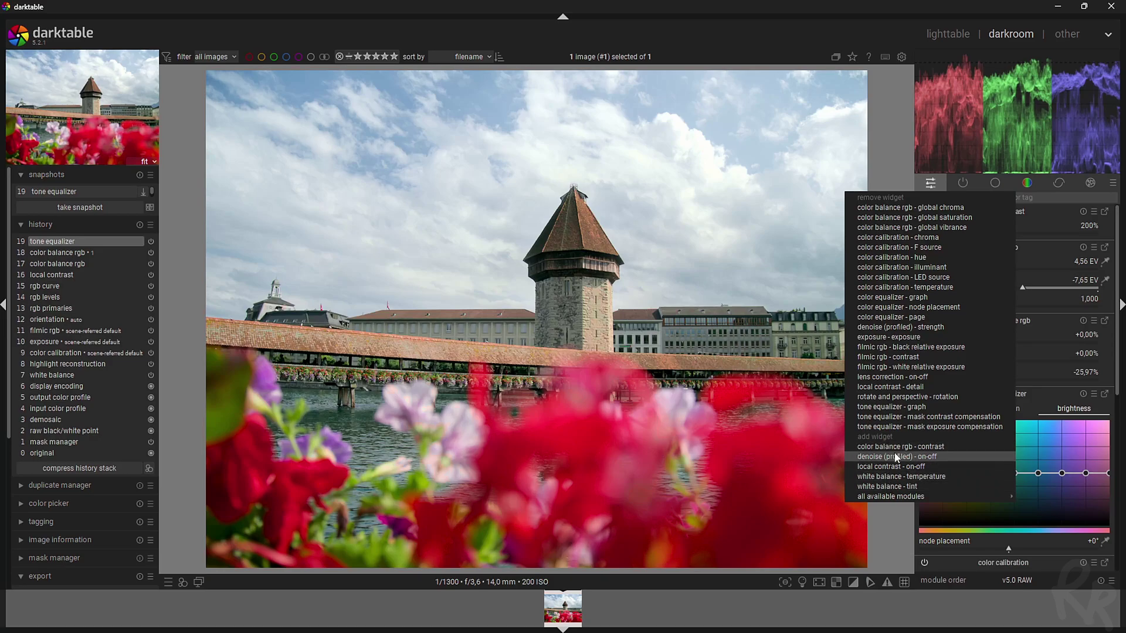
mouse_move(885, 500)
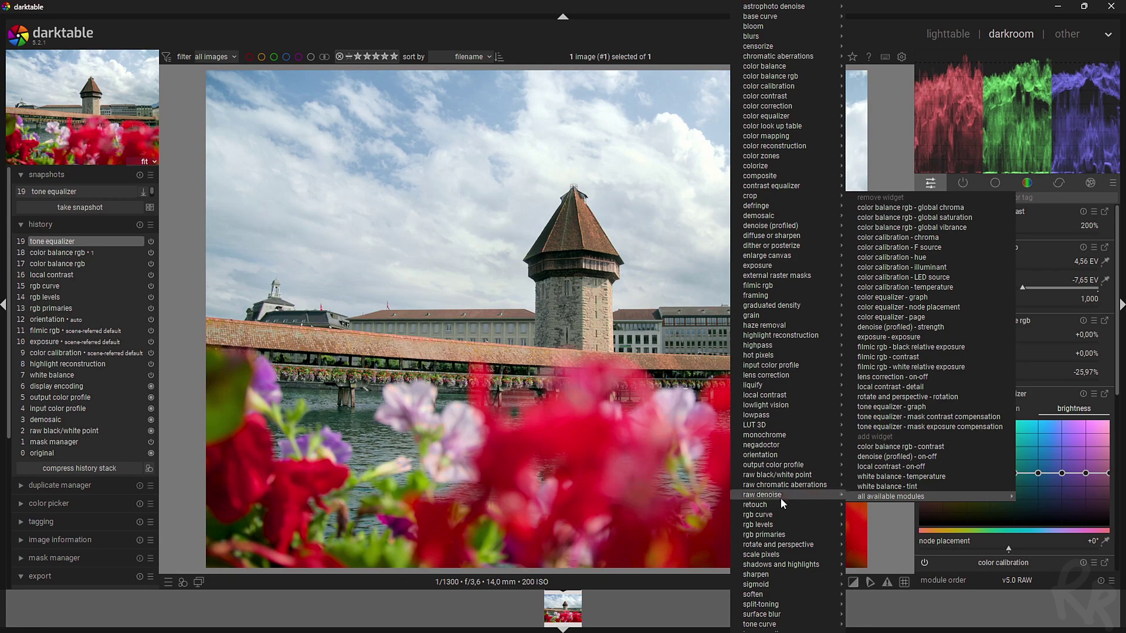
mouse_move(791, 505)
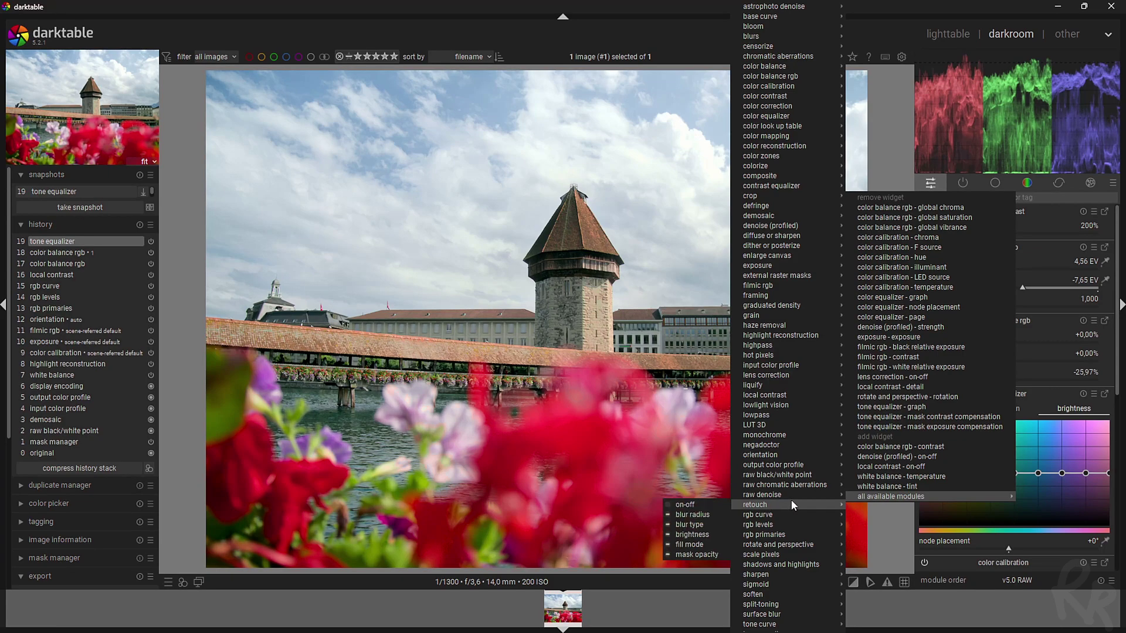
mouse_move(784, 472)
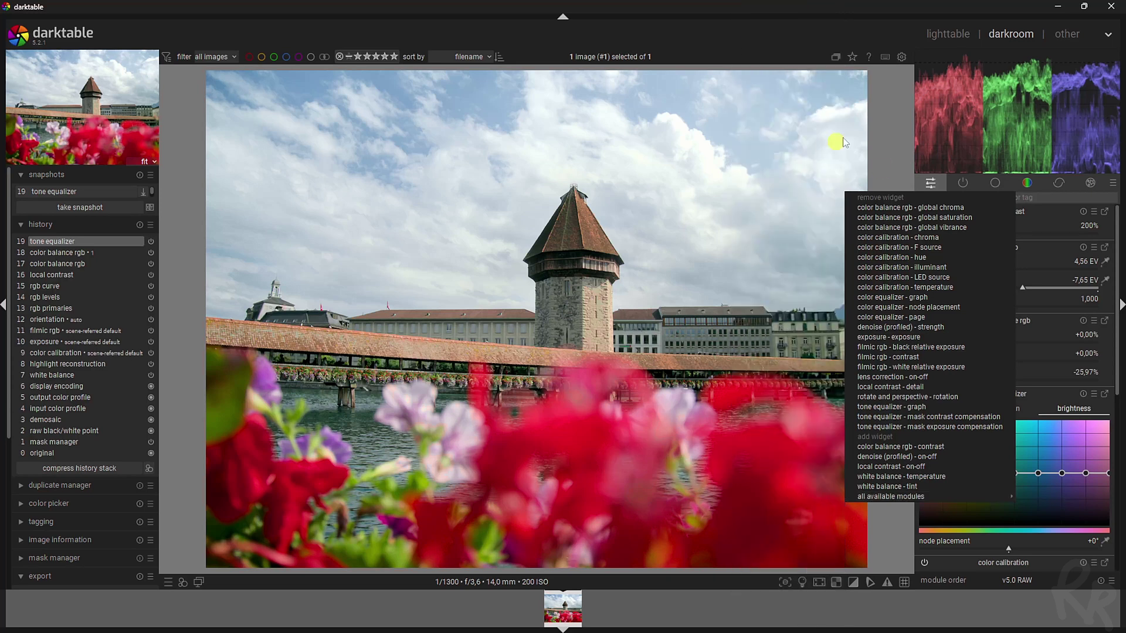
left_click(845, 16)
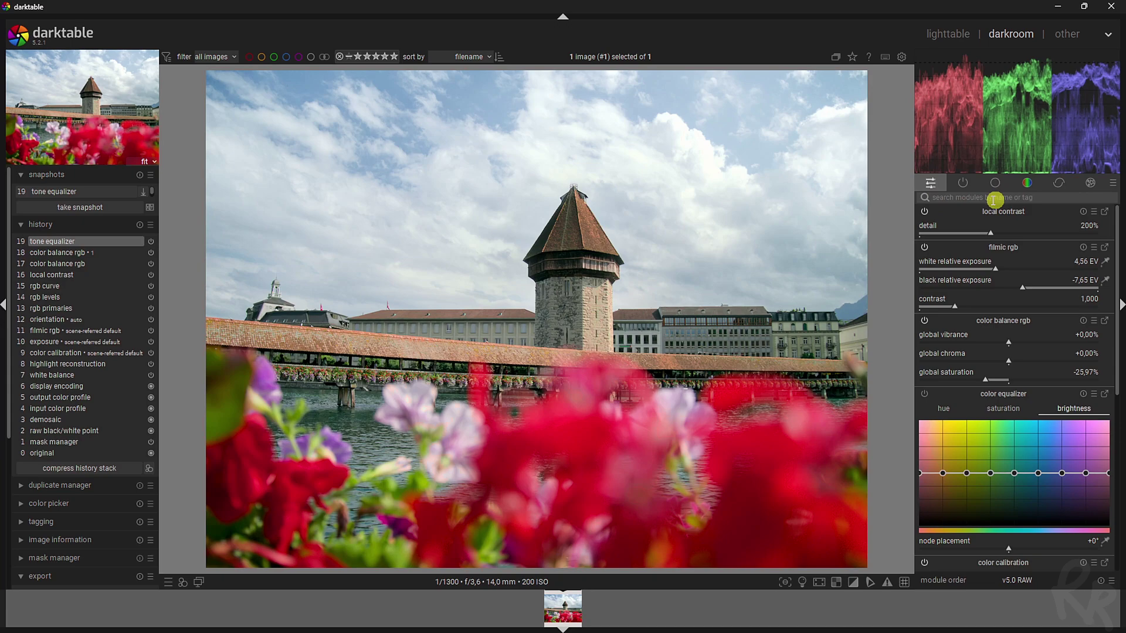
Filter modules by 'contrast', then 'satur', and scroll through color balance rgb's settings.
left_click(1022, 199)
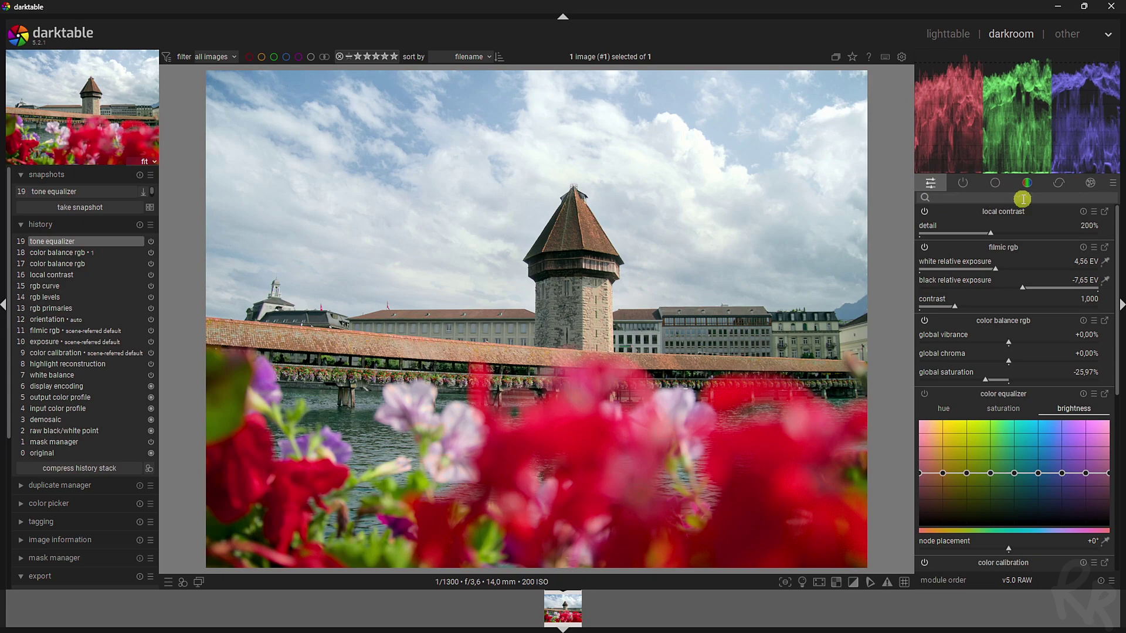
type("contrast")
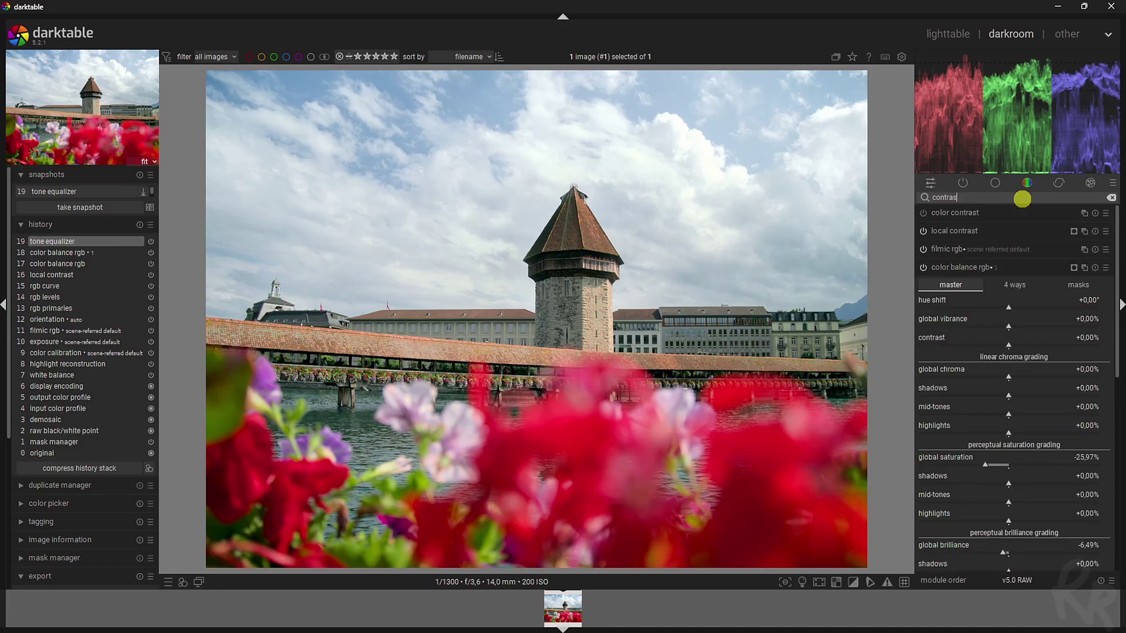
key("ctrl+a")
type("satur")
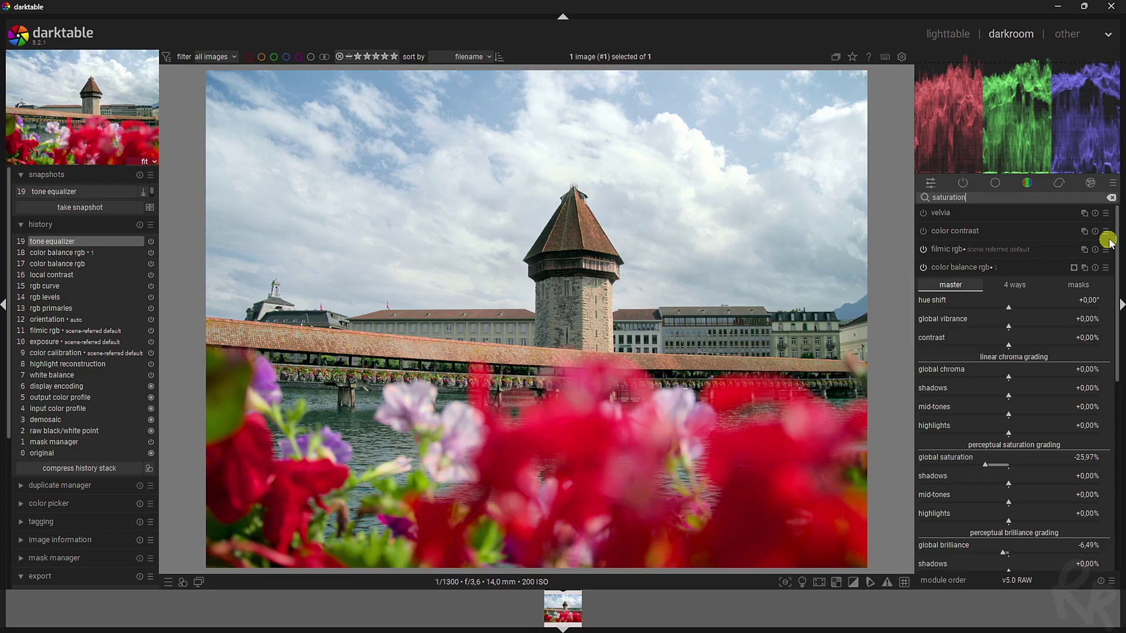
mouse_move(1117, 234)
left_mouse_down()
mouse_move(1119, 437)
mouse_move(1119, 212)
left_mouse_up()
left_click_drag(1117, 221, 1117, 405)
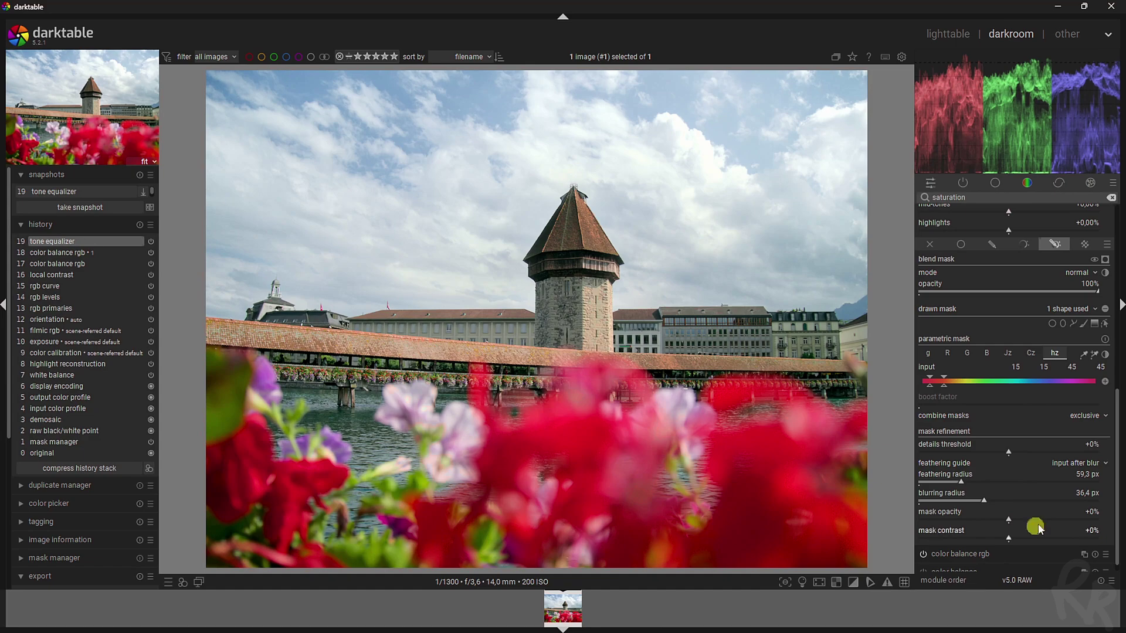
Sample color balance rgb's contrast gray fulcrum from the whole image, giving 65.87%.
left_click(1008, 554)
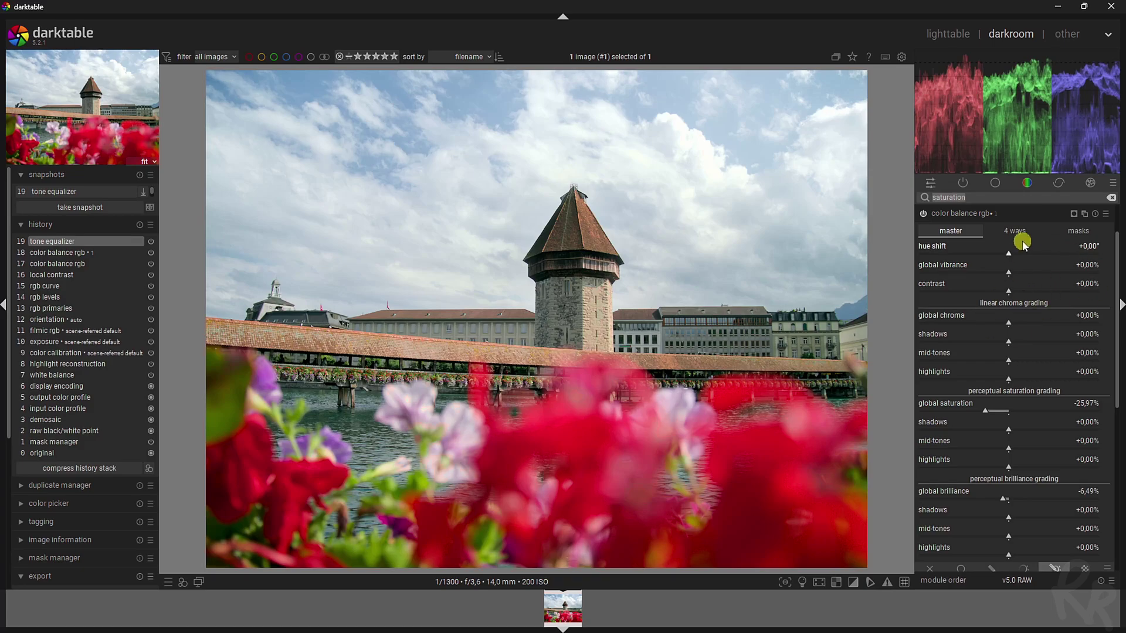
left_click(1080, 231)
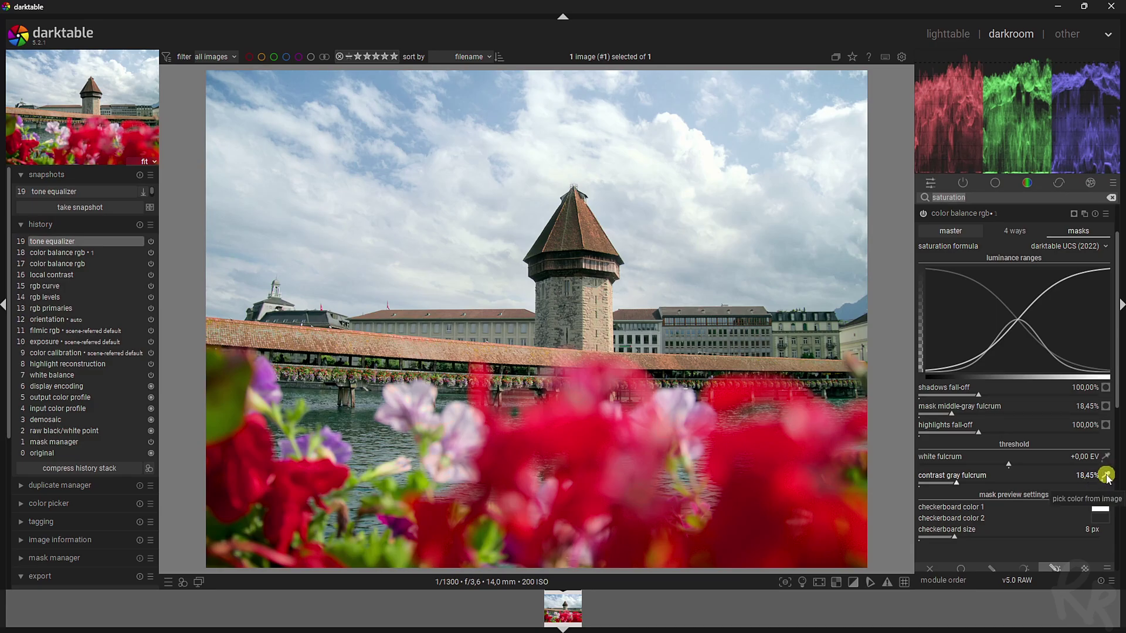
left_click(1106, 476)
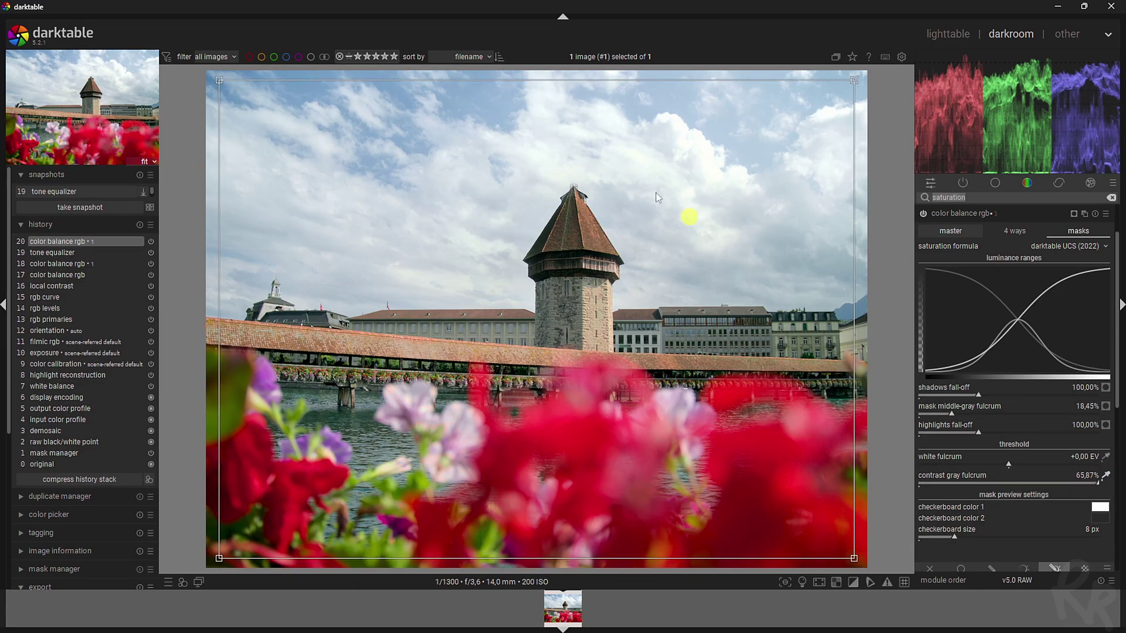
Show the master tab with global saturation -25.97% and global brilliance -6.49%.
left_click(949, 236)
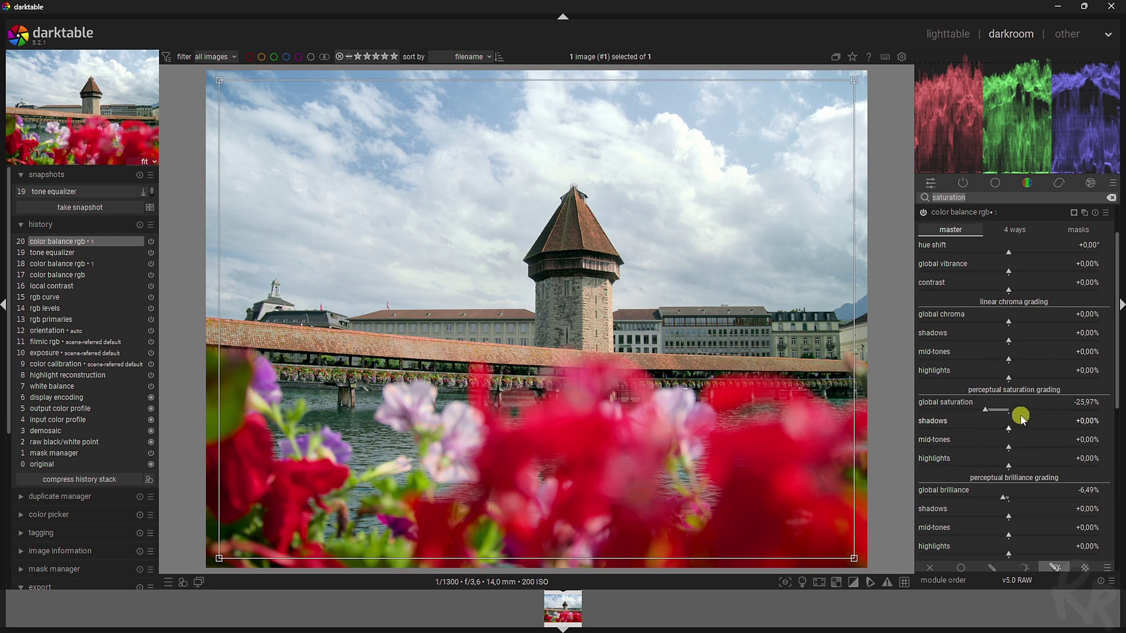
left_click_drag(1117, 359, 1099, 420)
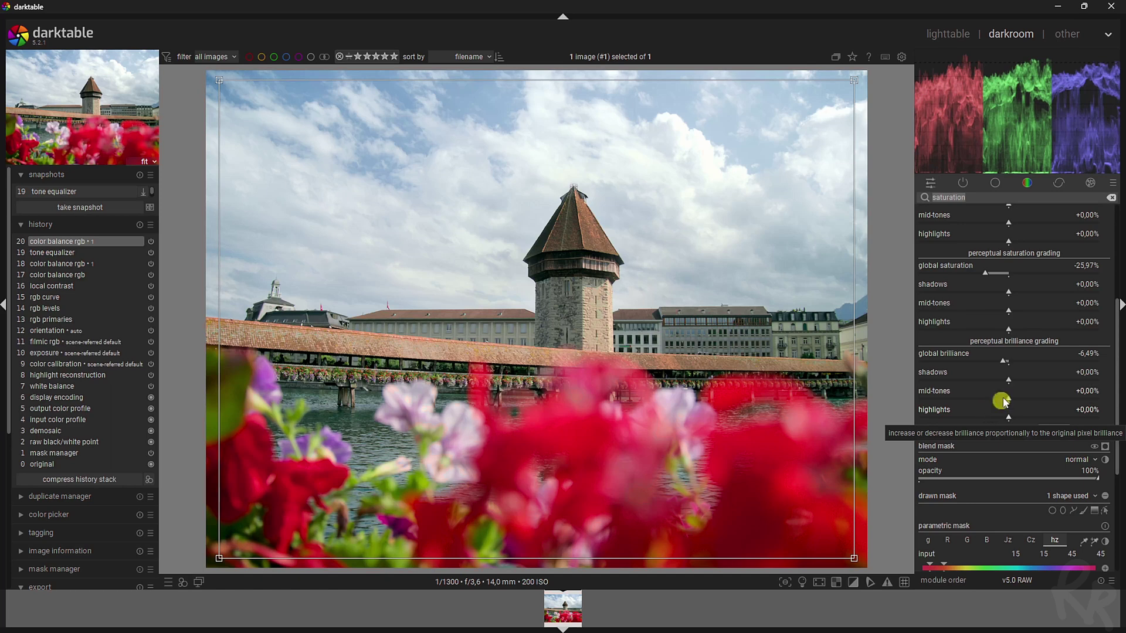
left_click(1121, 320)
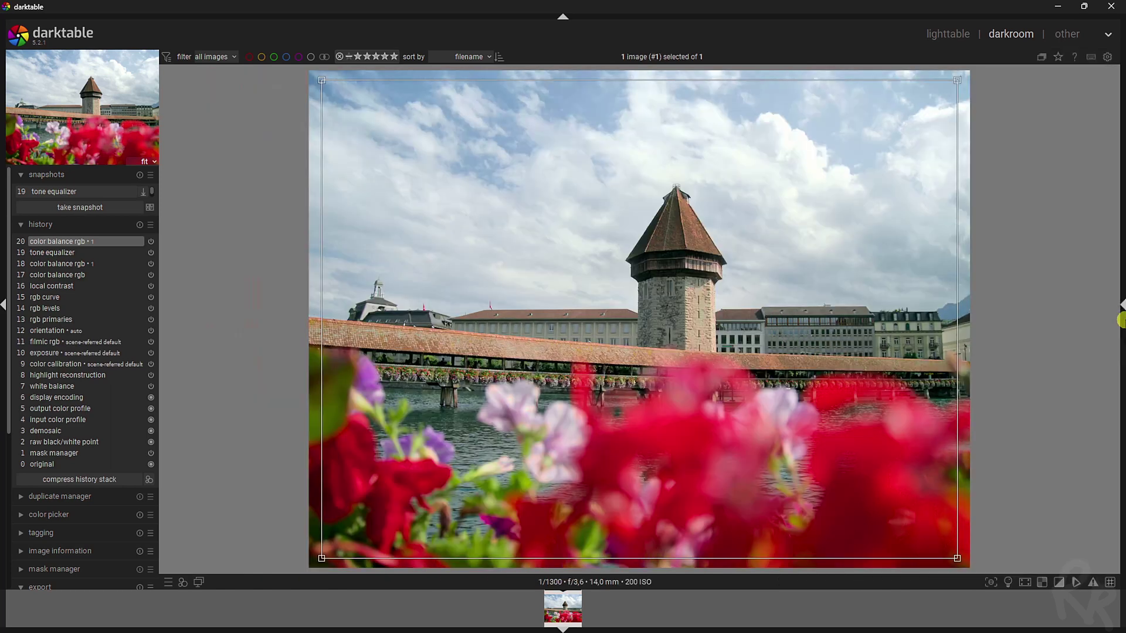
left_click(1121, 320)
left_click_drag(1116, 334, 1118, 293)
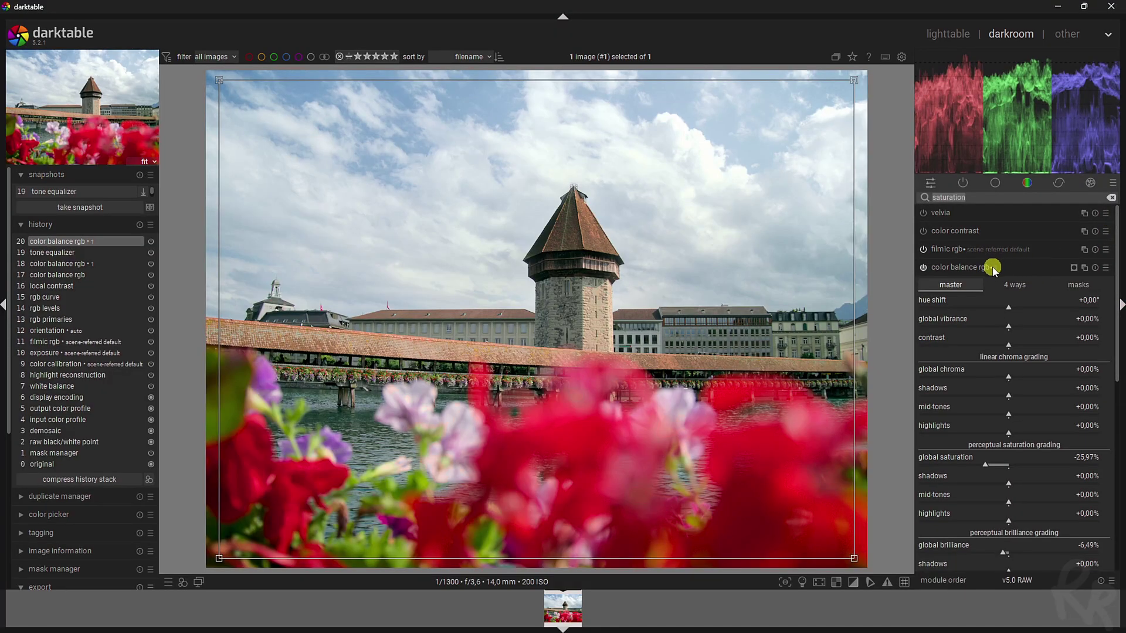
Collapse color balance rgb and toggle focus peaking to mark the sharp tower and bridge.
left_click(978, 268)
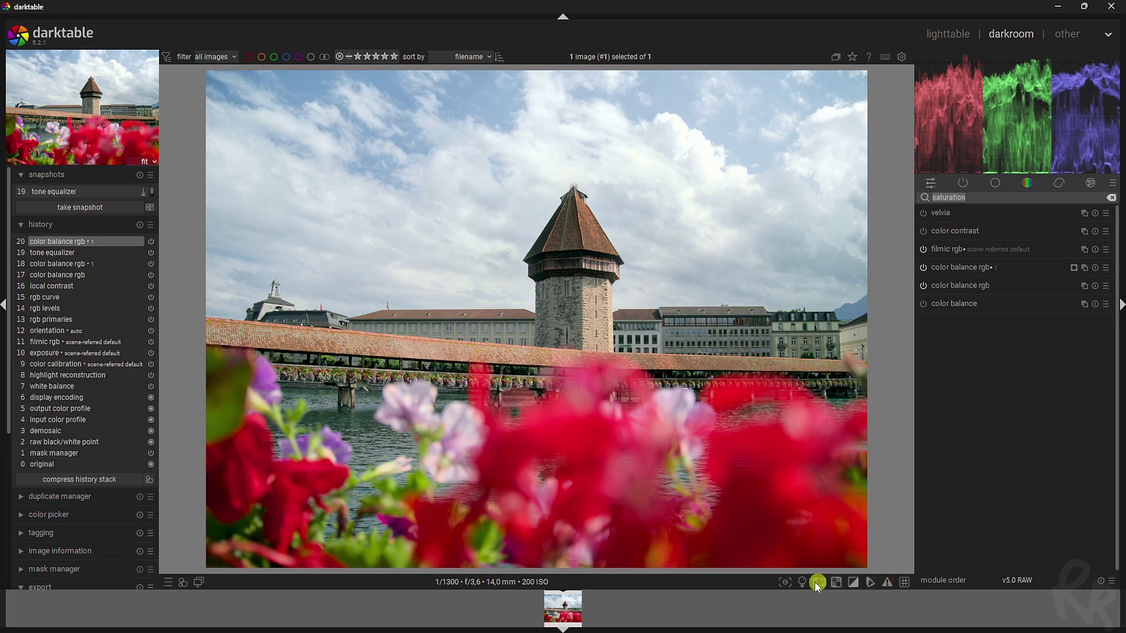
left_click(783, 583)
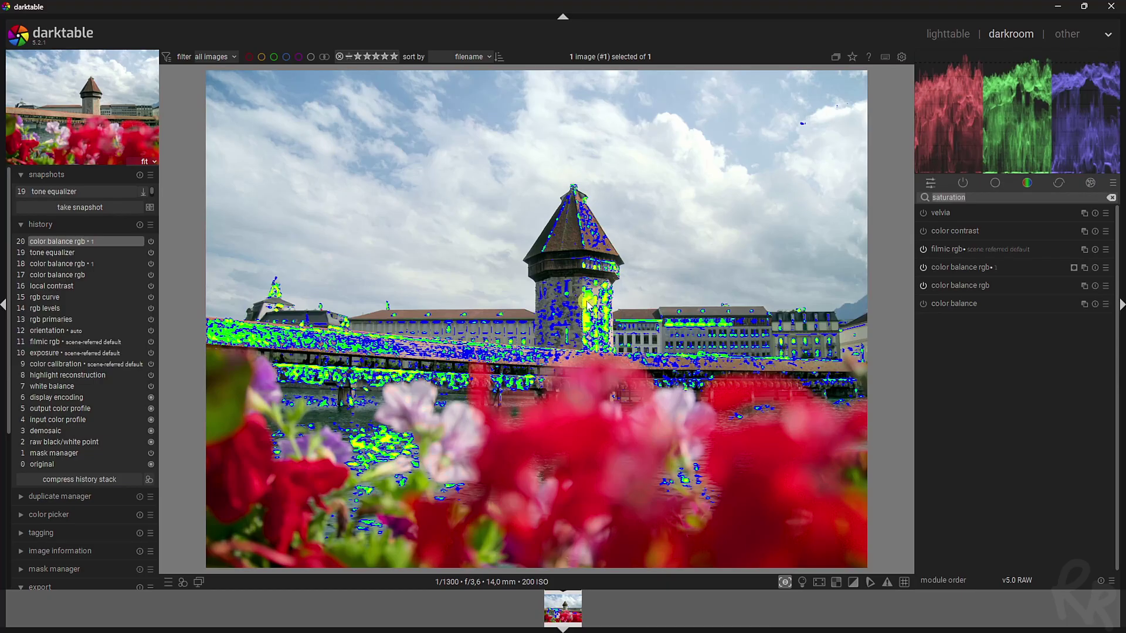
left_click(555, 286)
left_click(784, 583)
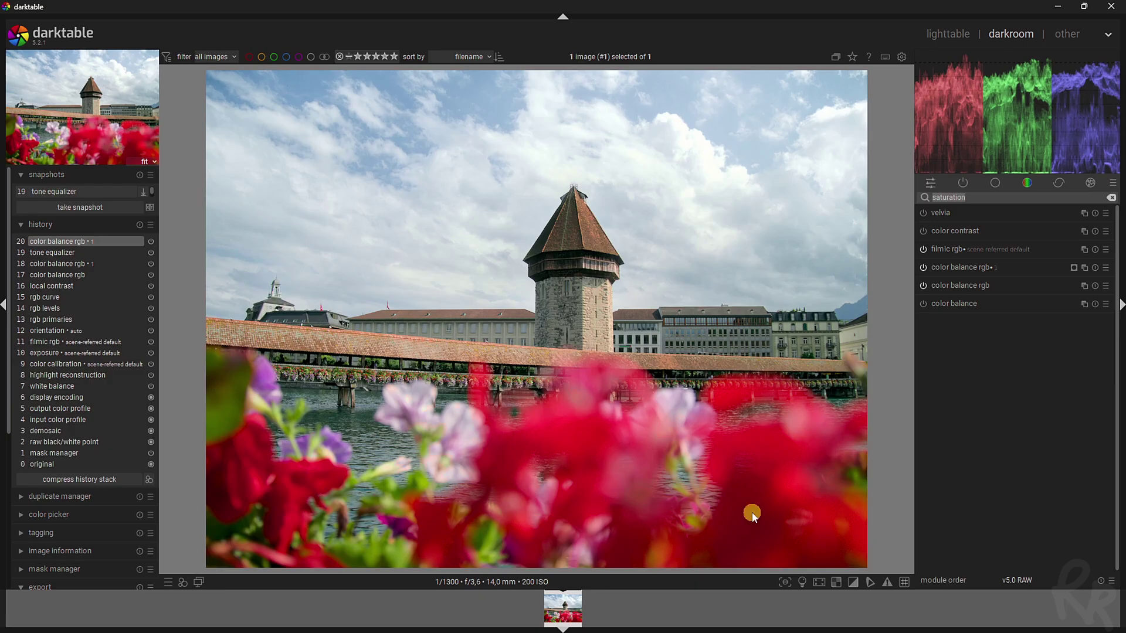
left_click(785, 582)
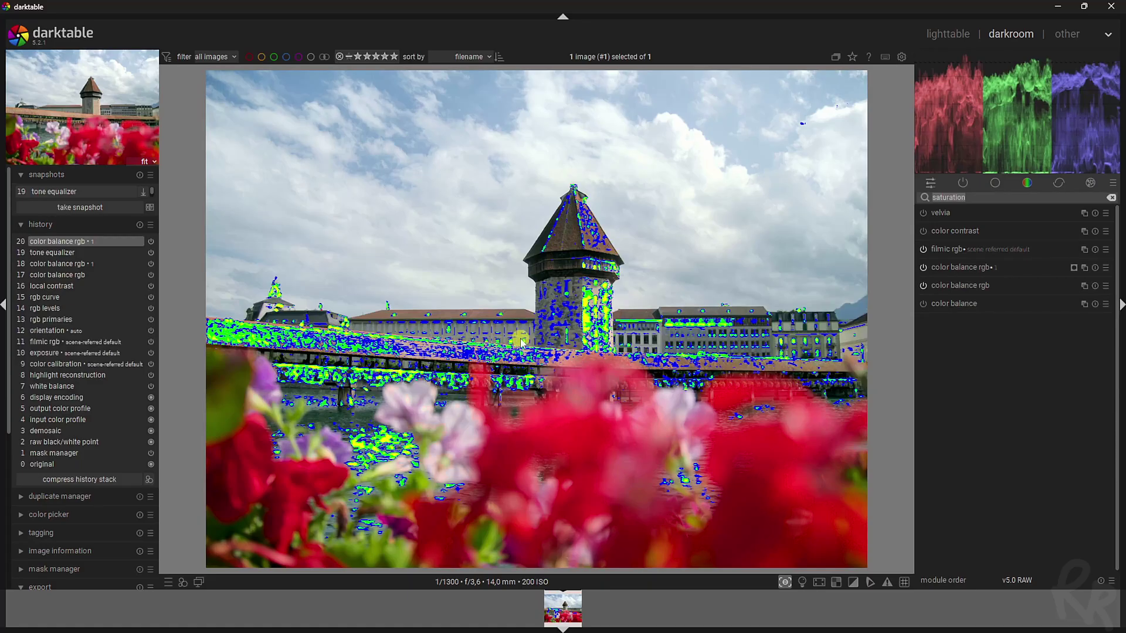
left_click(785, 582)
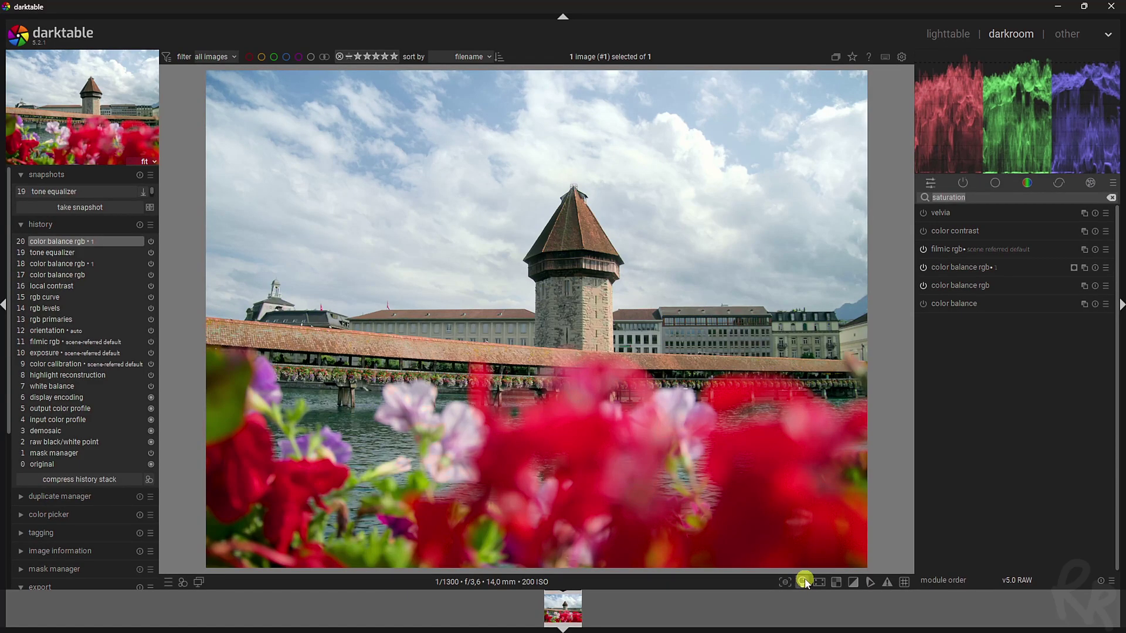
left_click(802, 583)
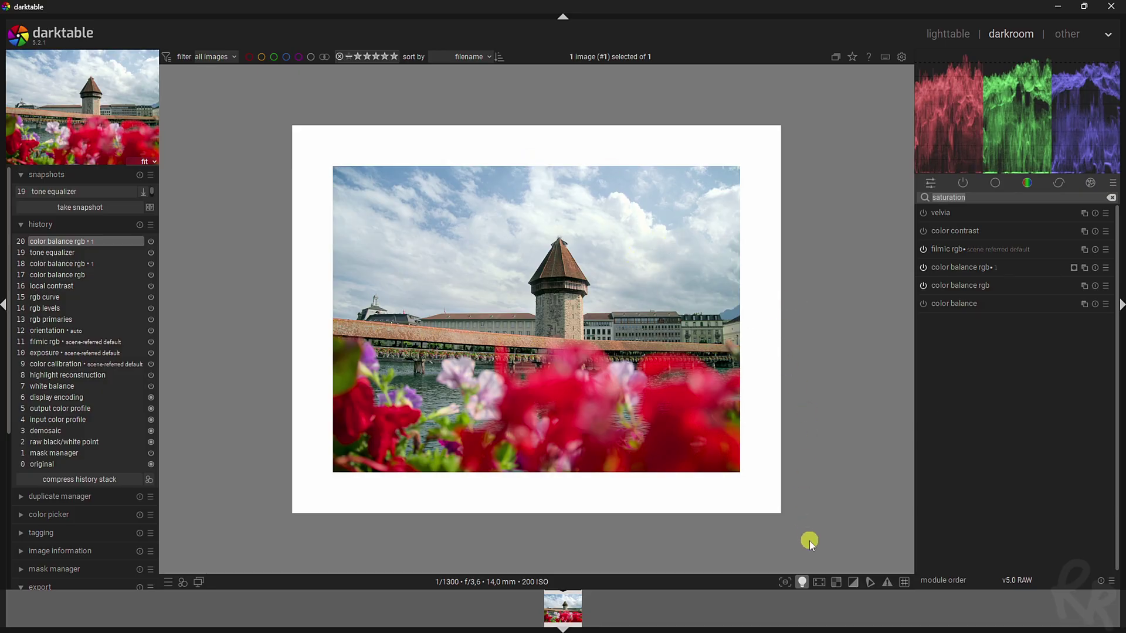
left_click(802, 582)
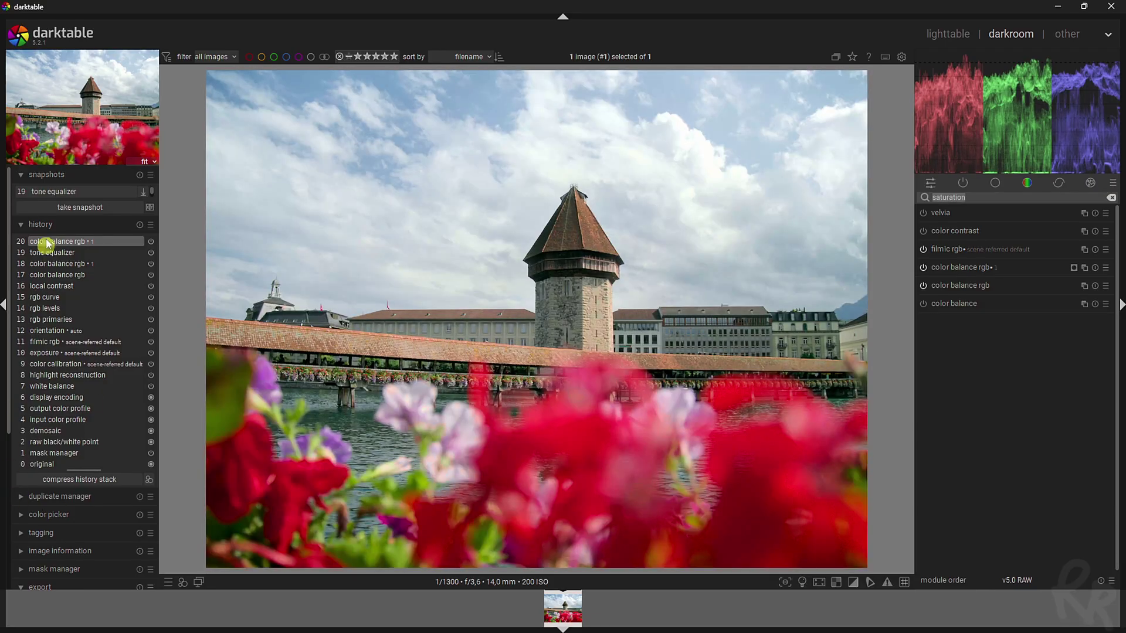
Collapse the history and export sections in the left panel.
left_click(63, 231)
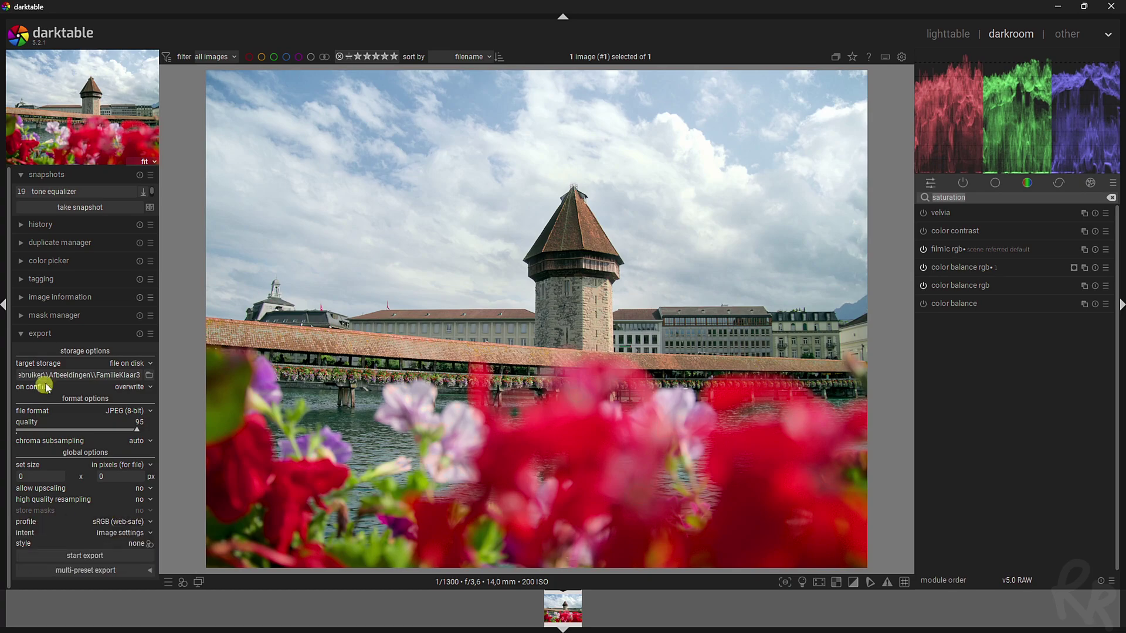
left_click(42, 334)
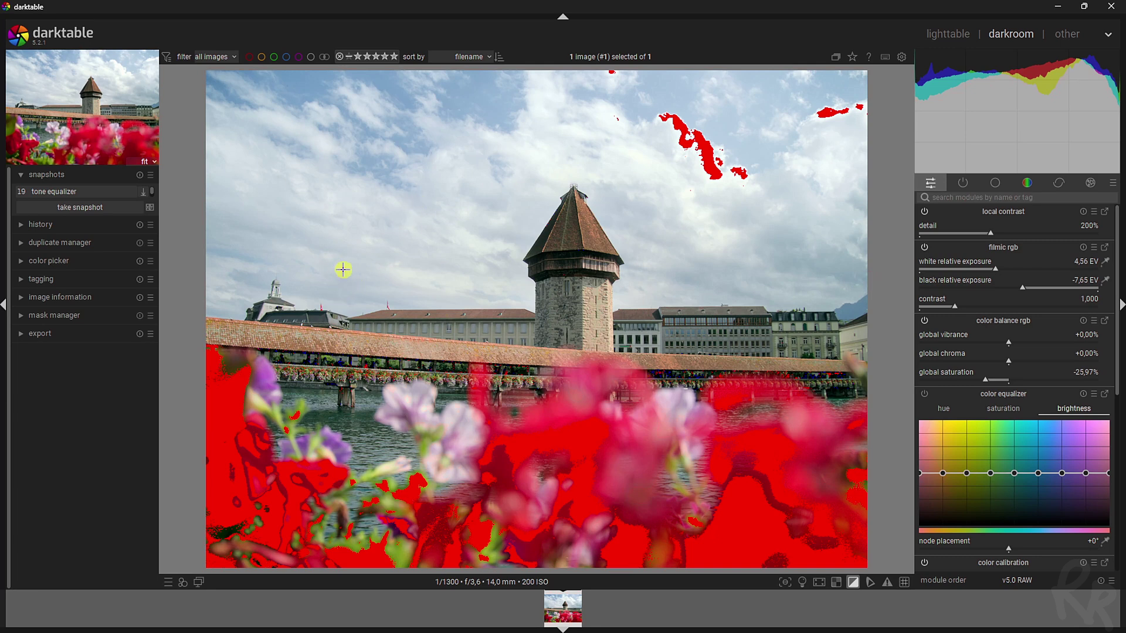
left_click_drag(343, 269, 729, 530)
left_click_drag(759, 209, 809, 229)
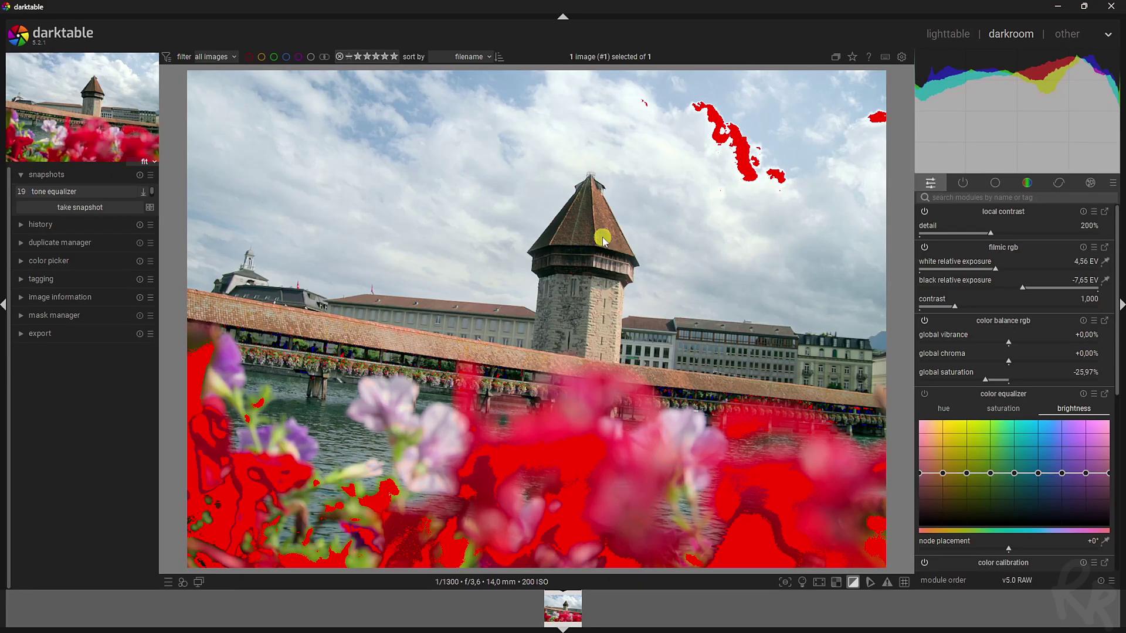
key("ctrl+z")
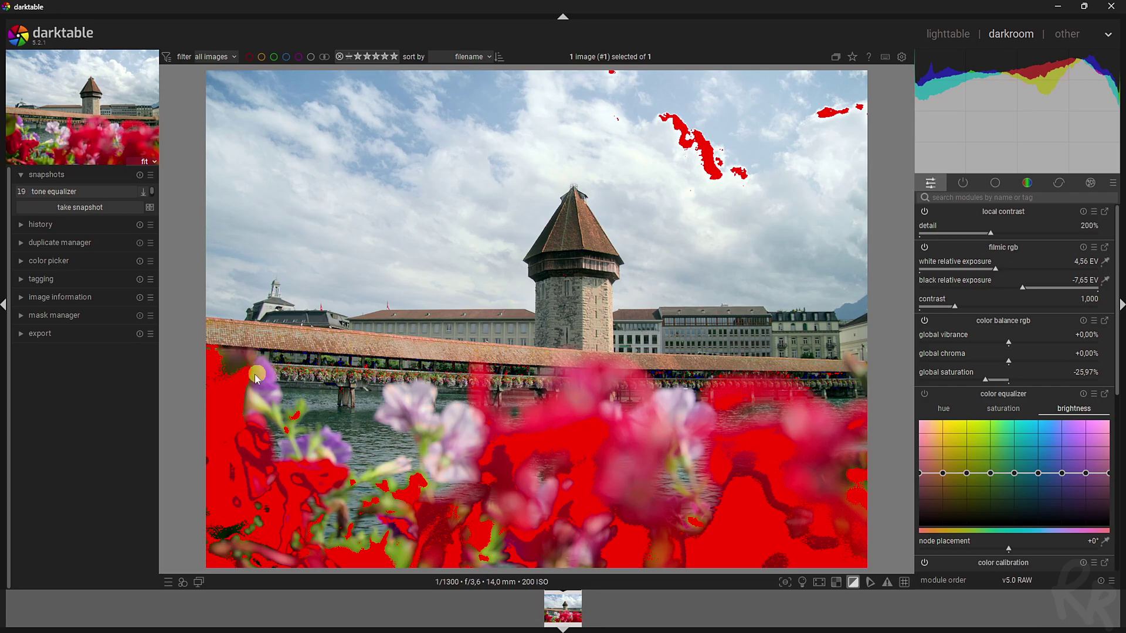
Choose JPEG (8-bit) as the export file format, keeping quality at 95.
left_click(22, 336)
left_click(134, 412)
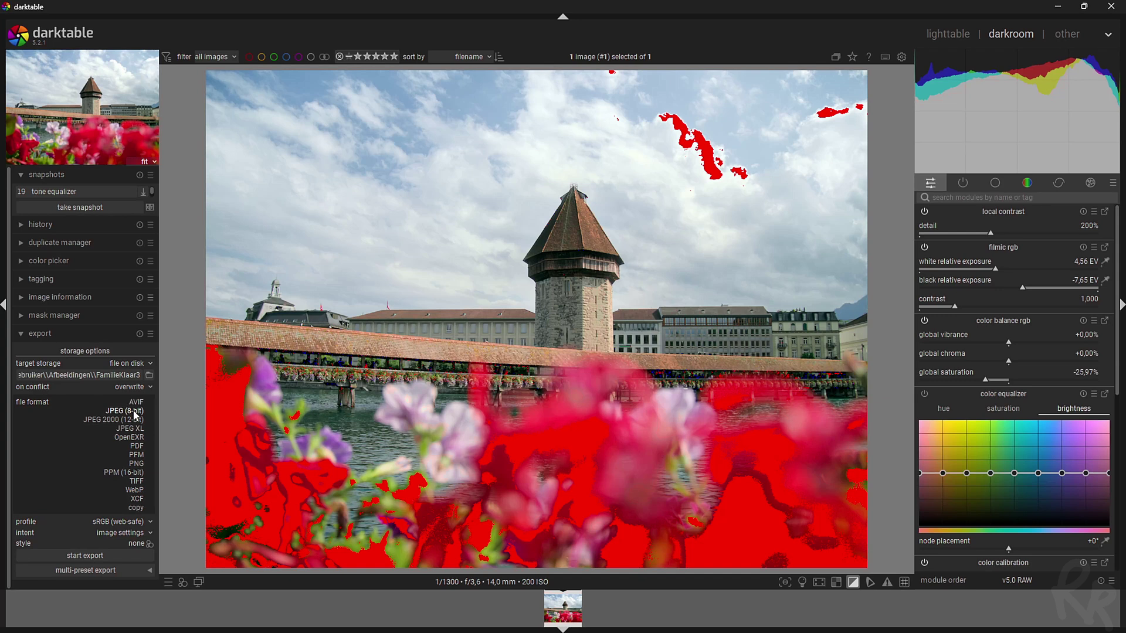
left_click(133, 411)
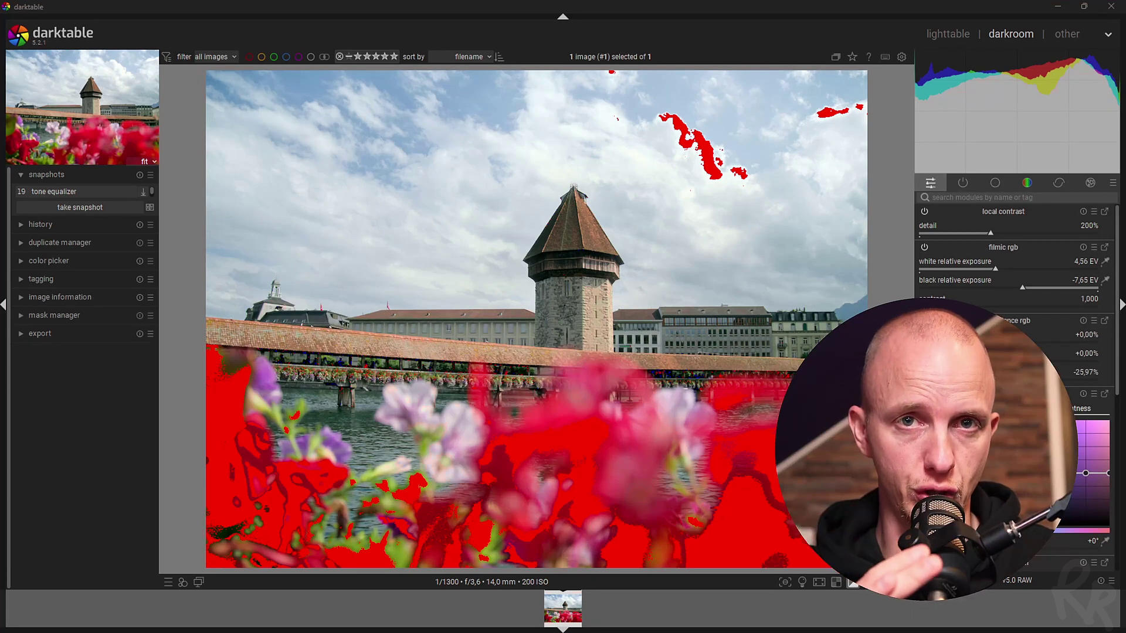
Search modules for 'color' to bring up color balance rgb's master adjustments.
type("color")
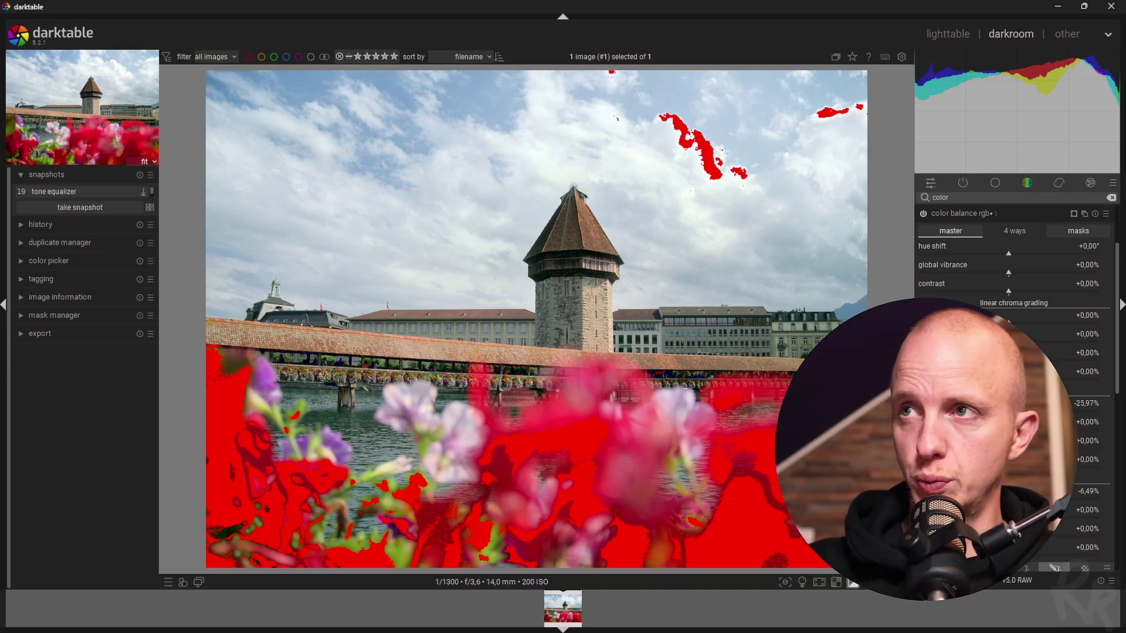